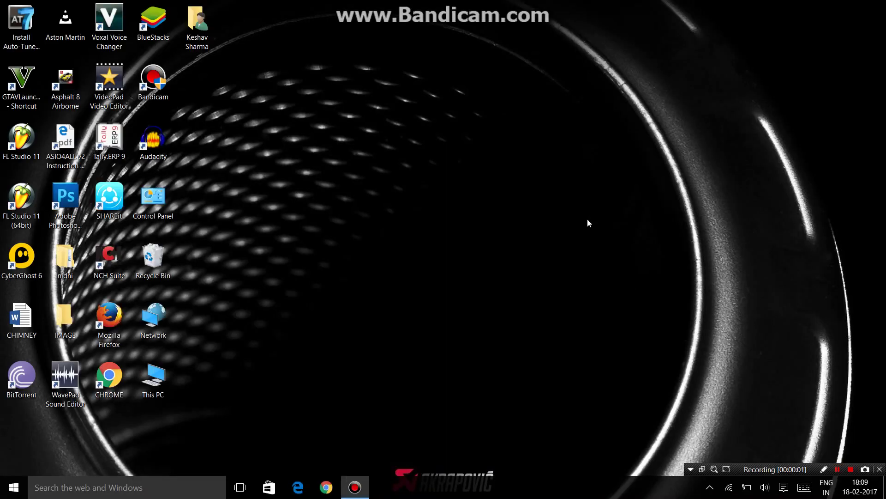
Refresh the desktop a few times, then open Network and Sharing Center from the network tray icon
right_click(575, 68)
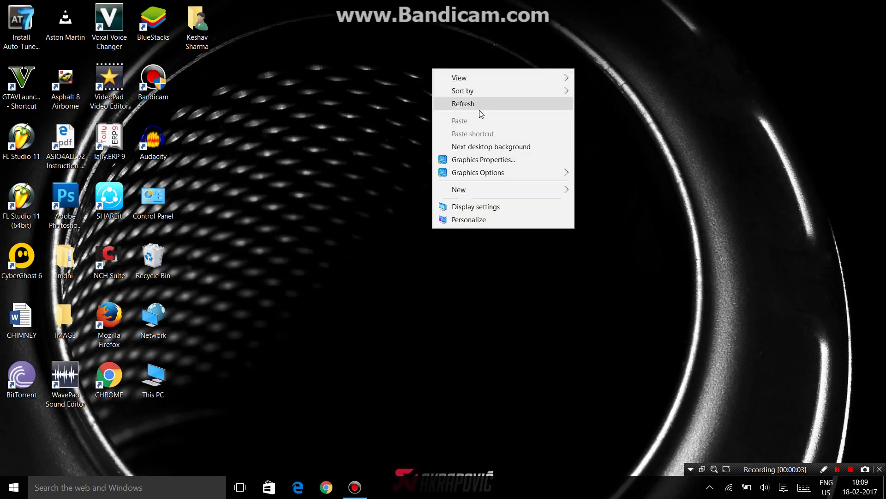
left_click(479, 111)
left_click(481, 105)
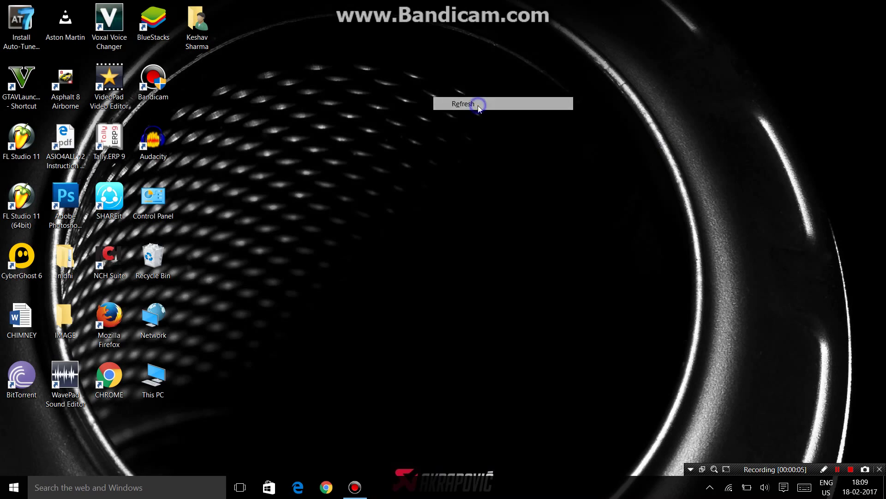
right_click(477, 104)
left_click(423, 139)
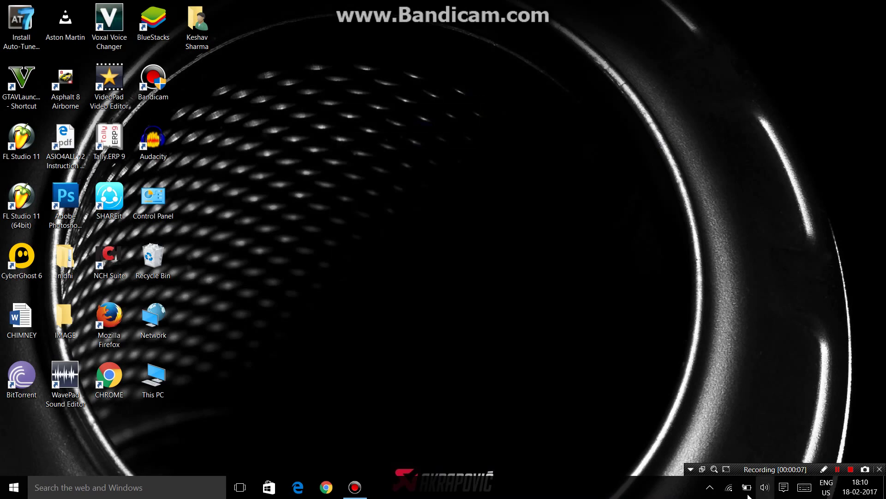
right_click(733, 489)
left_click(766, 479)
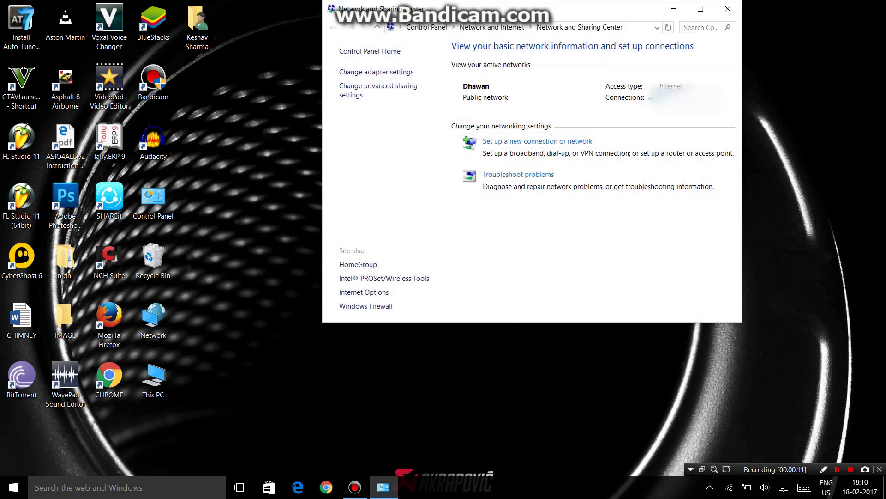
Open the Wi-Fi adapter's Internet Protocol Version 4 (TCP/IPv4) Properties, showing static IP 192.168.1.123
left_click(674, 98)
left_click_drag(439, 138, 621, 105)
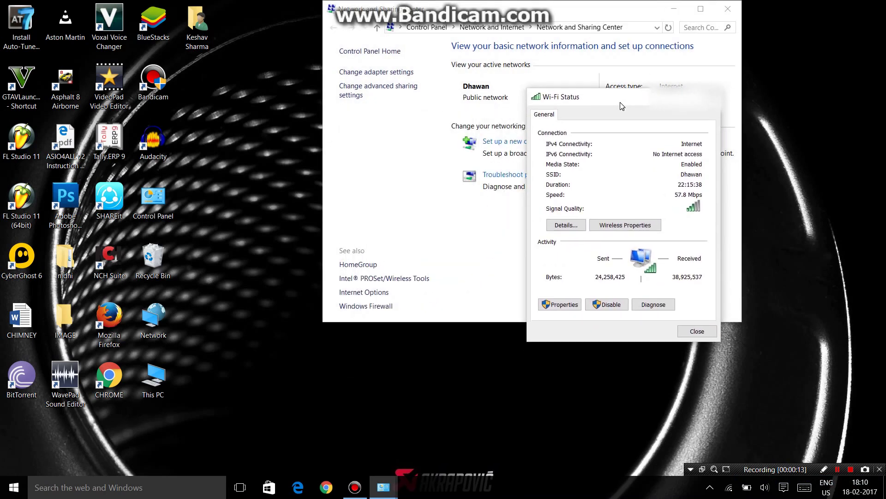
left_click(556, 308)
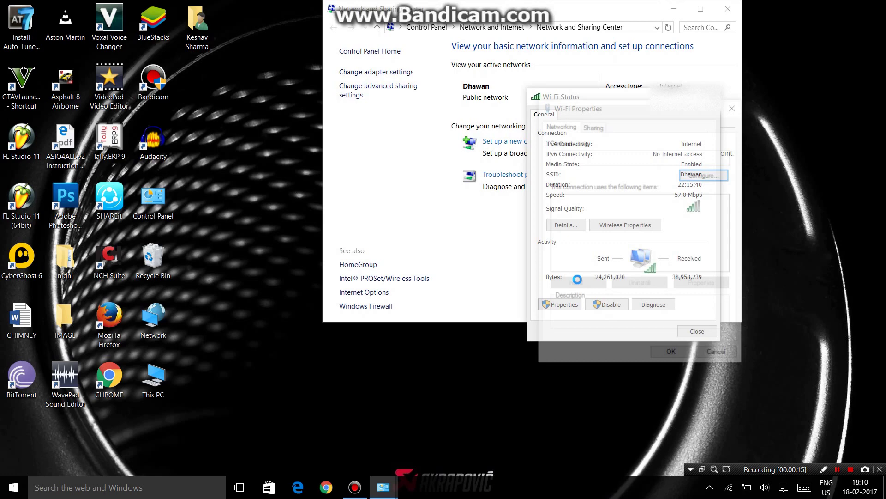
left_click(666, 250)
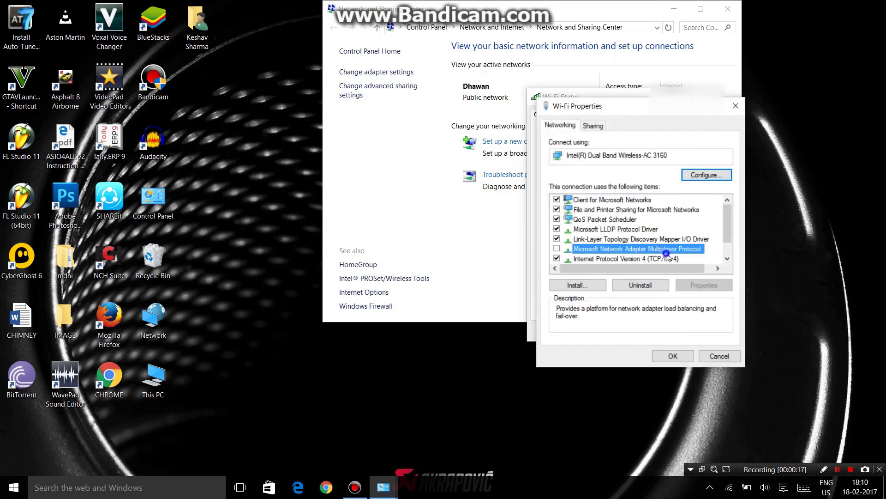
left_click(644, 259)
left_click(704, 285)
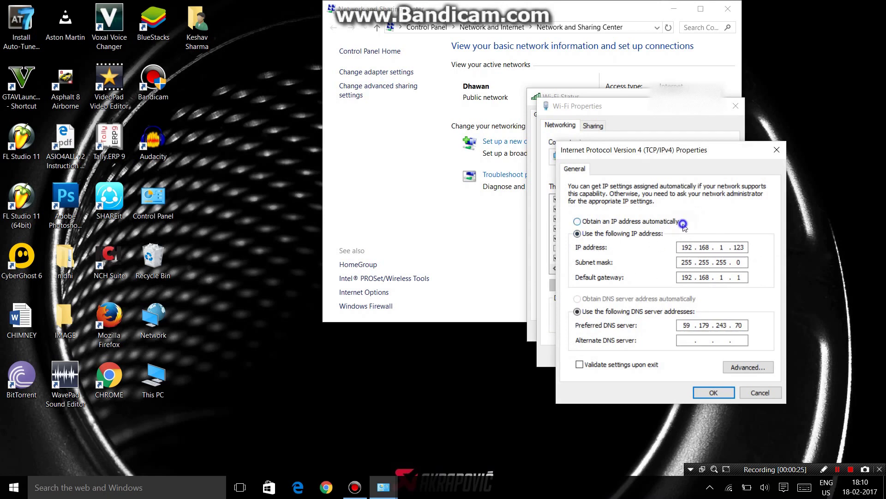
Launch Command Prompt via a cmd search and run ipconfig, showing Wi-Fi at 192.168.1.123
left_click(178, 494)
type("cmd")
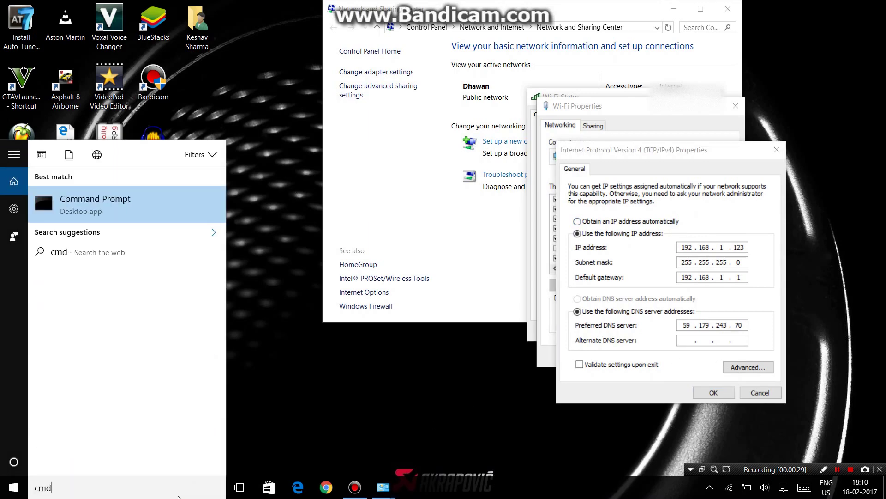
key("Return")
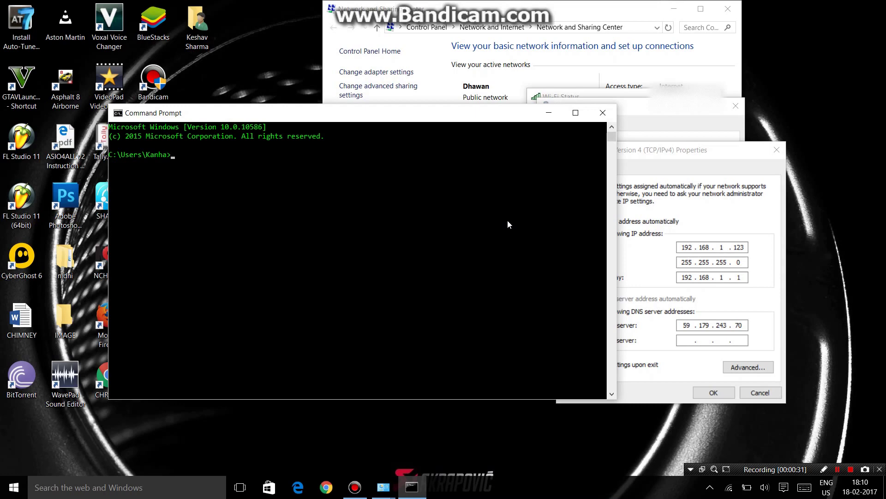
type("ipconfig")
key("Return")
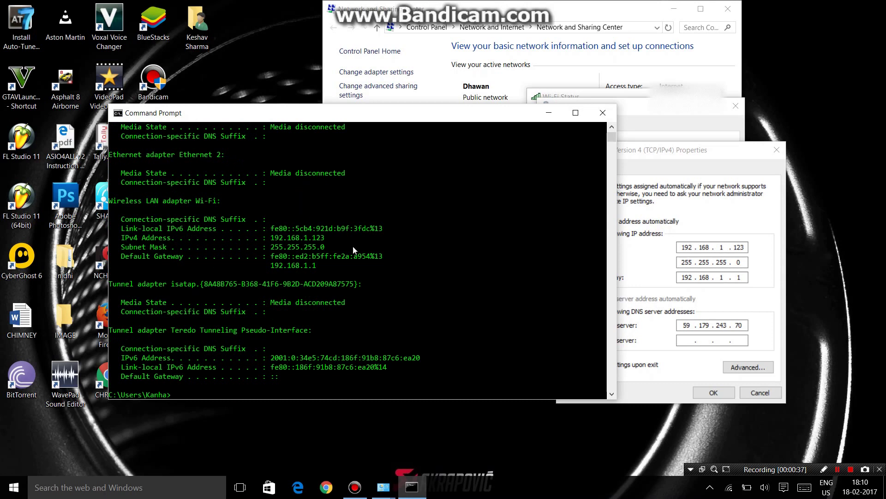
Use a manual address: IP 192.168.1.234, mask 255.255.255.0, gateway 192.168.1.1
left_click(741, 246)
key("alt+o")
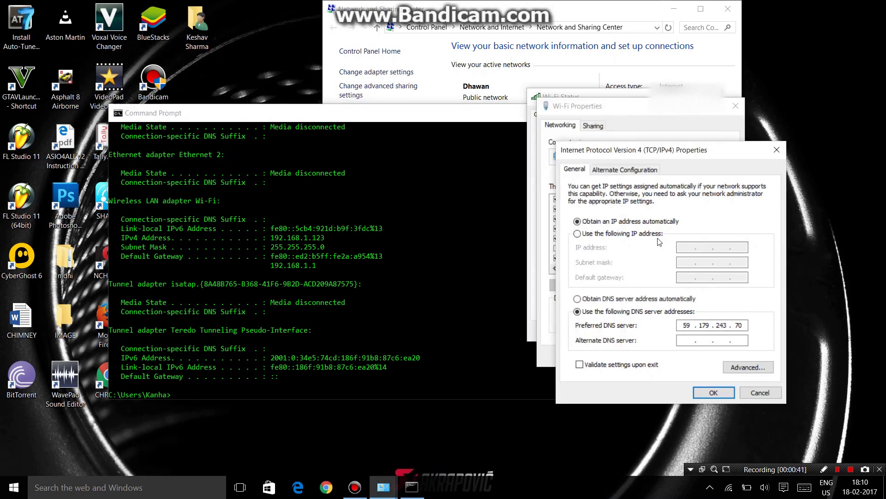
key("alt+s")
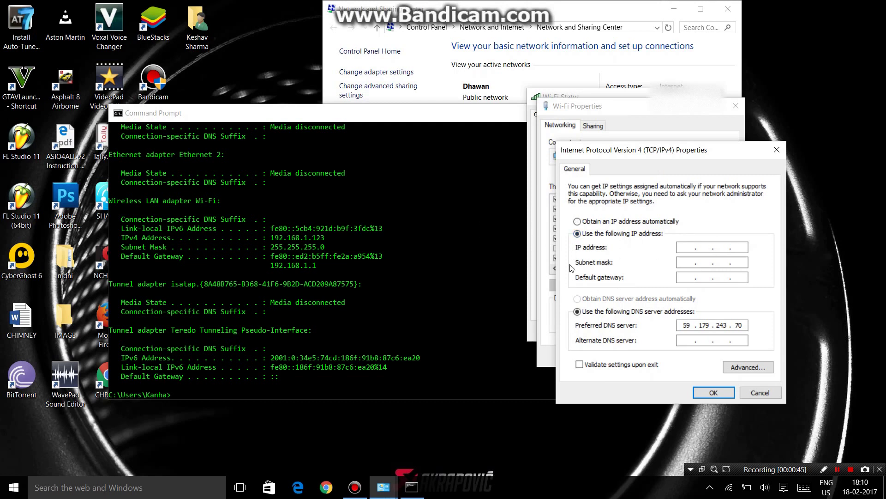
left_click(691, 247)
type("13")
key("BackSpace")
type("92 . 168 . 1 . 234")
left_click(688, 261)
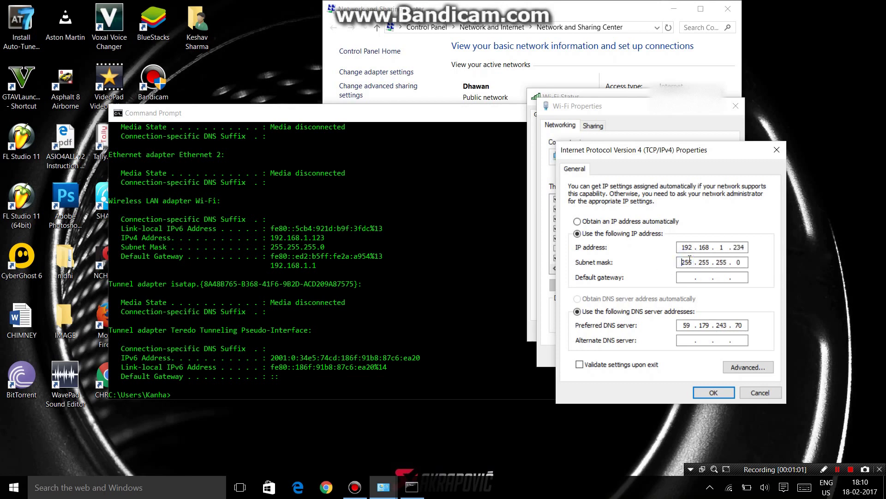
left_click(686, 278)
type("192 . ")
type("16")
type("8 . 1 .")
type("1.")
type("1")
Run ipconfig /all to view full adapter details, including DNS server 59.179.243.70
left_click(242, 378)
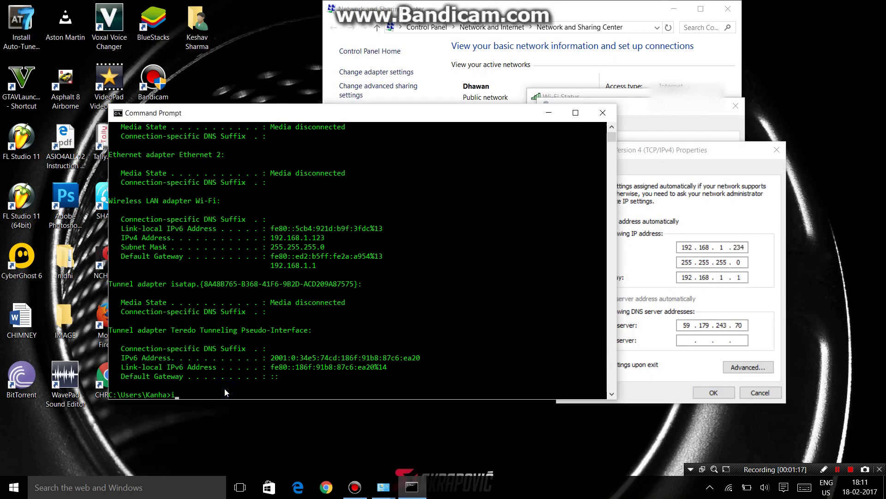
type("ipconfig/all")
key("Return")
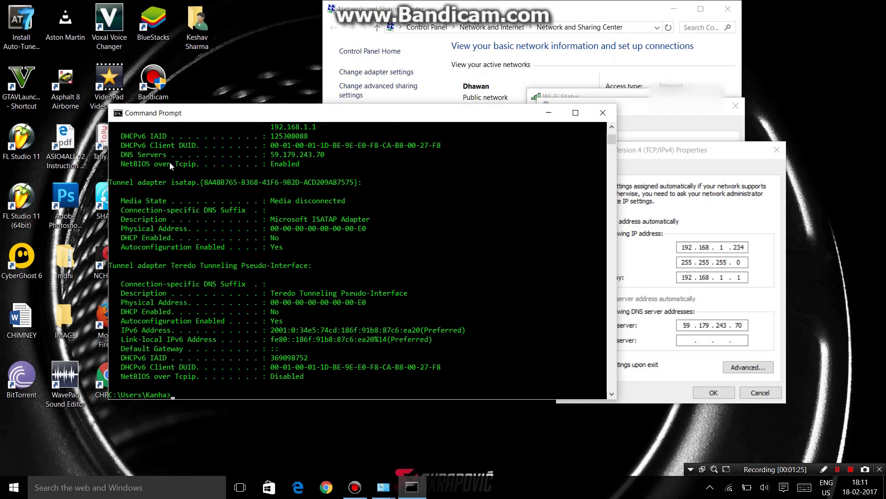
Clear the last octet 234 of the IP address in the IPv4 dialog
left_click(676, 353)
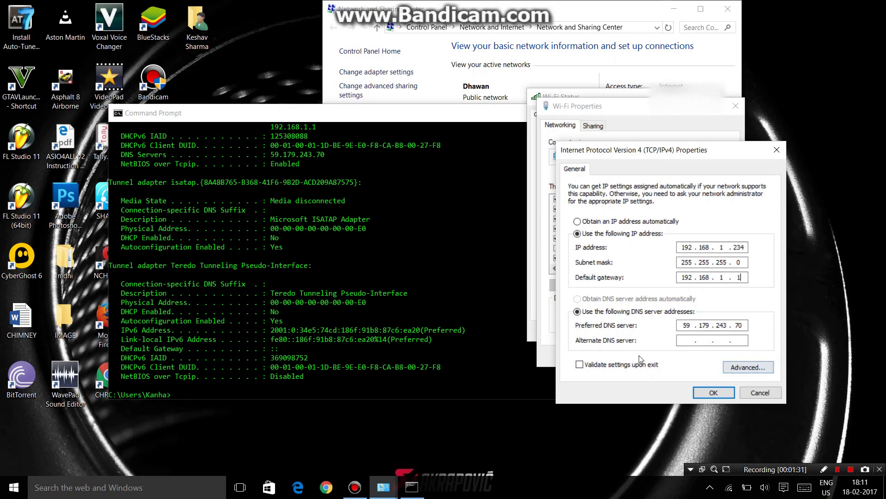
double_click(744, 247)
key("BackSpace")
Ping 192.168.1.234, which gets no reply, then list the ARP table with arp
left_click(192, 392)
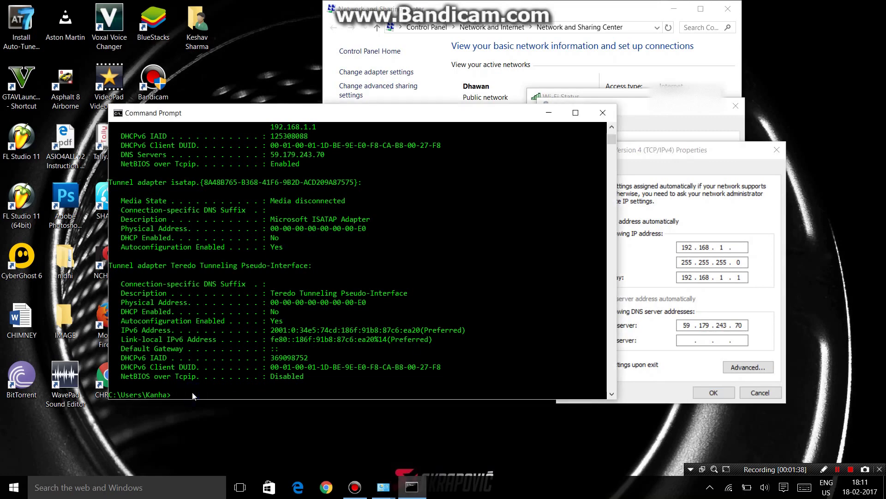
type("ping 192.168/")
type("1.234")
key("Return")
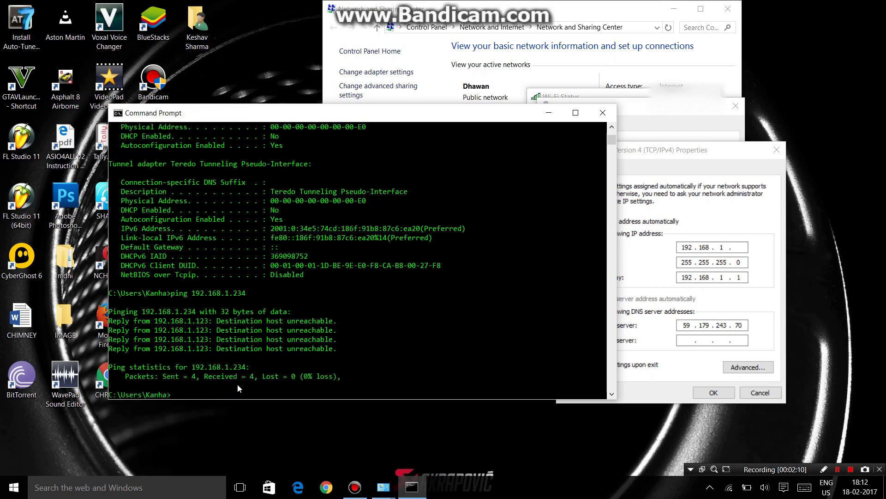
type("arp -a")
key("Return")
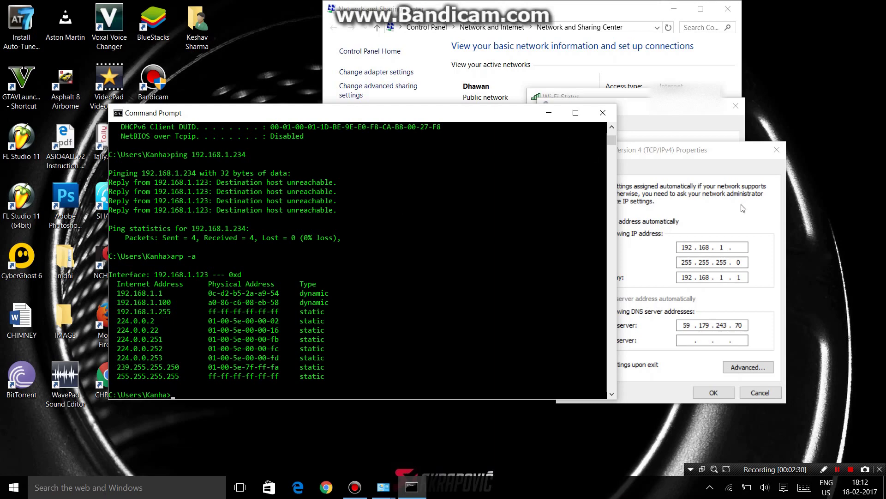
Restore 234 as the last octet and apply the IPv4 settings with Validate settings upon exit ticked
left_click(736, 244)
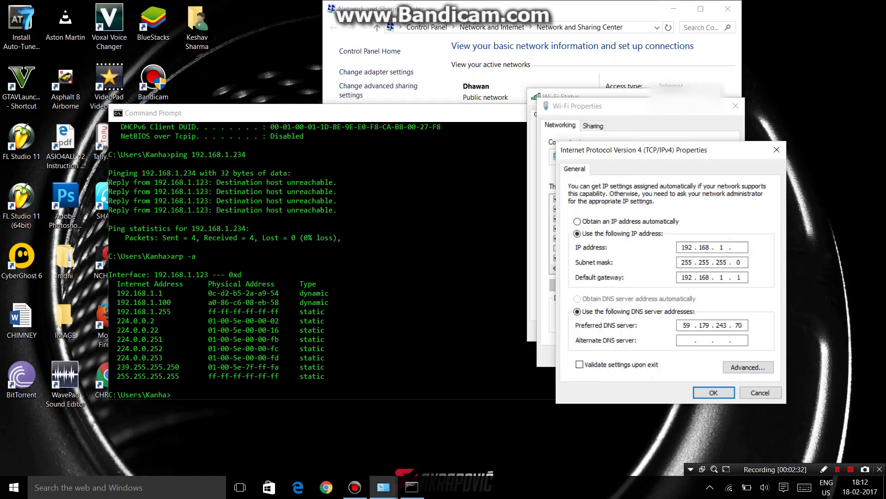
type("234")
left_click(580, 364)
left_click(699, 392)
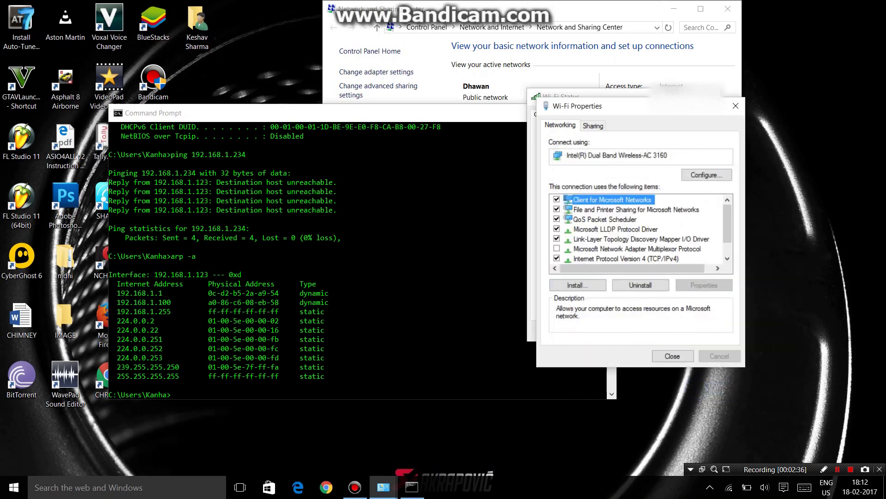
Close Wi-Fi Properties, Network and Sharing Center, Wi-Fi Status and the old Command Prompt
left_click(733, 105)
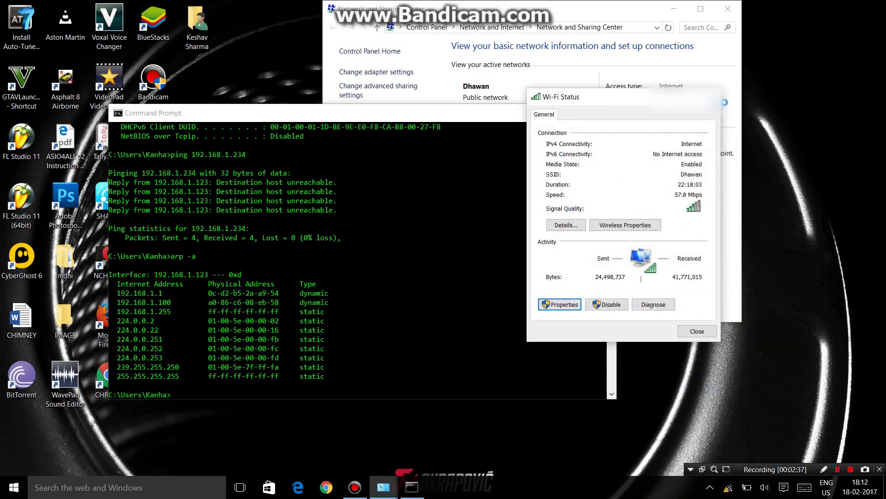
left_click(728, 8)
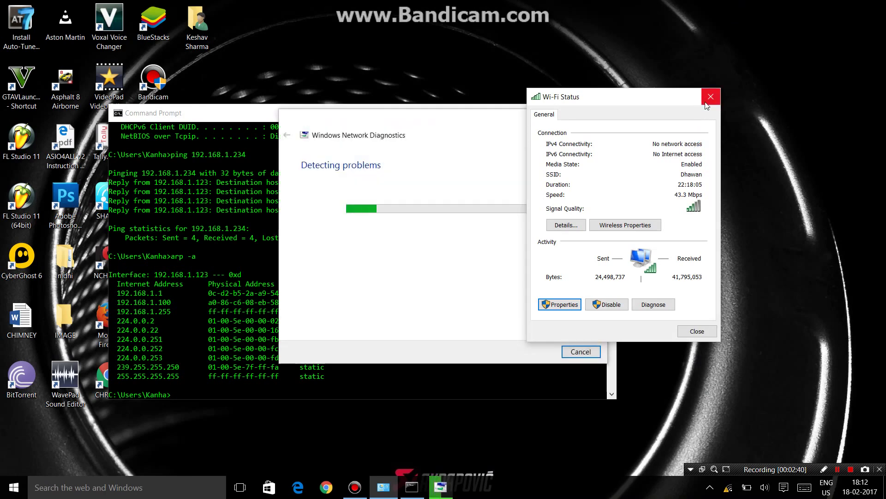
left_click(711, 96)
left_click_drag(193, 113, 230, 41)
left_click(640, 46)
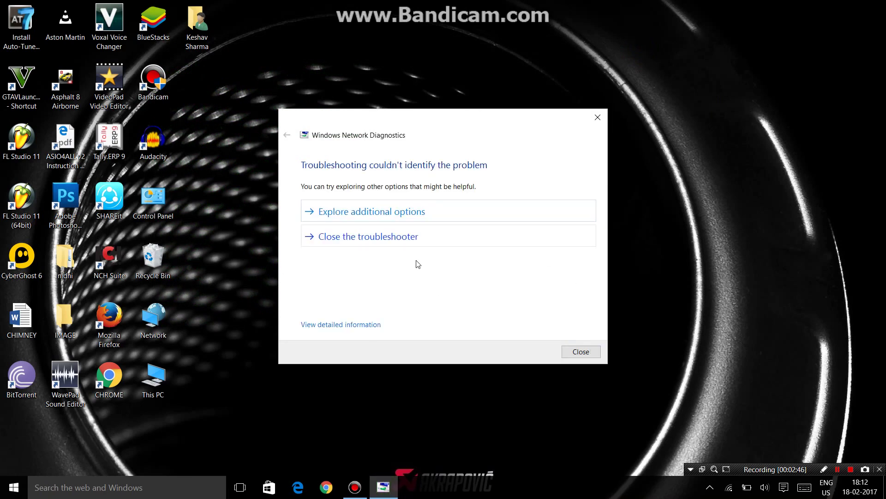
left_click(598, 117)
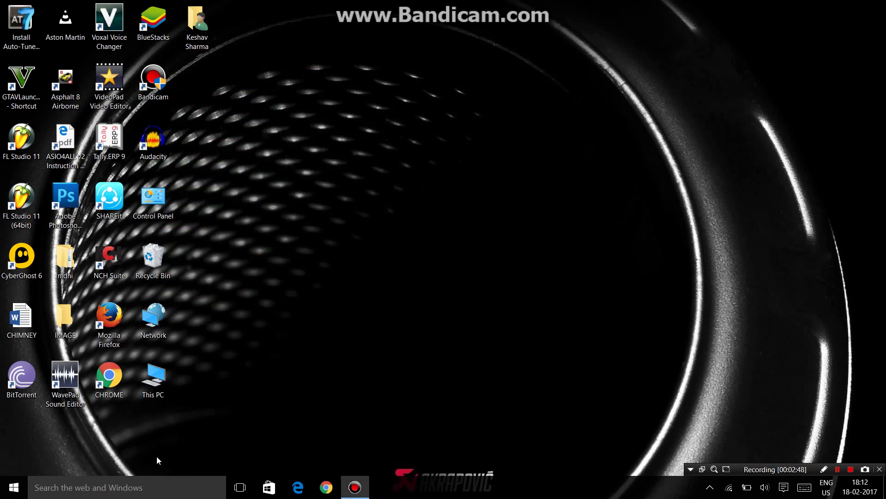
left_click(141, 494)
type("cmd")
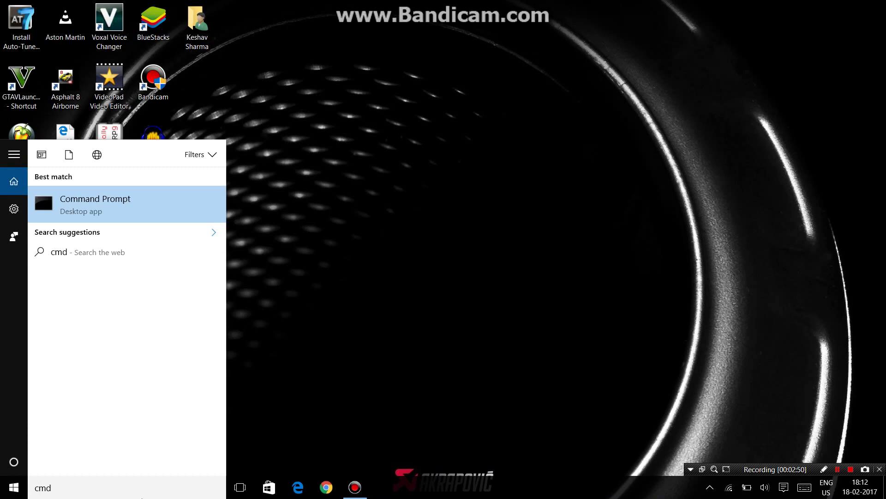
key("Return")
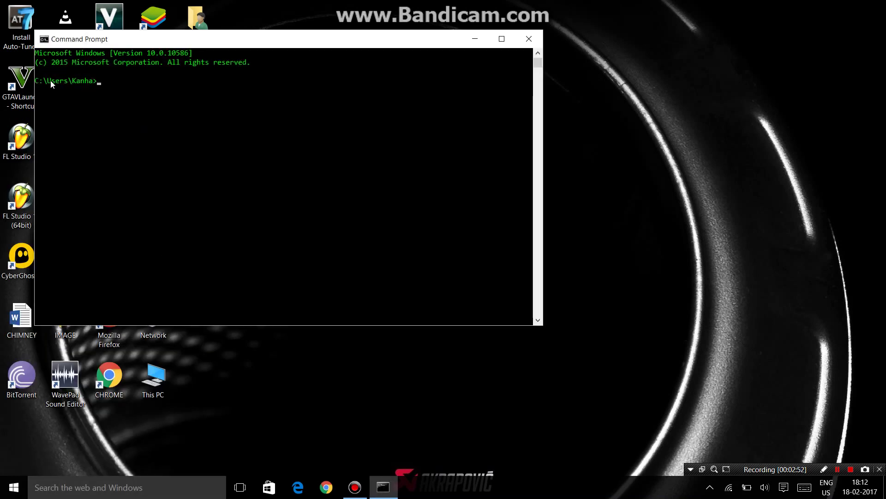
type("ipconfig")
key("Return")
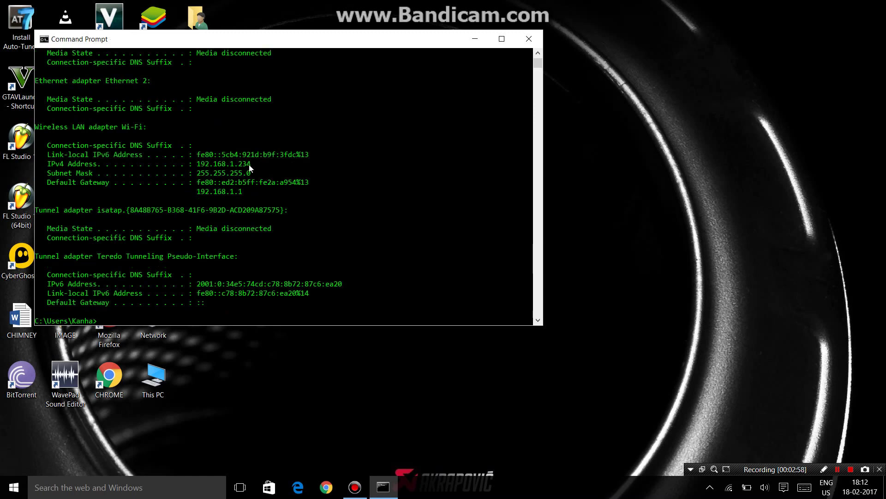
left_click(522, 42)
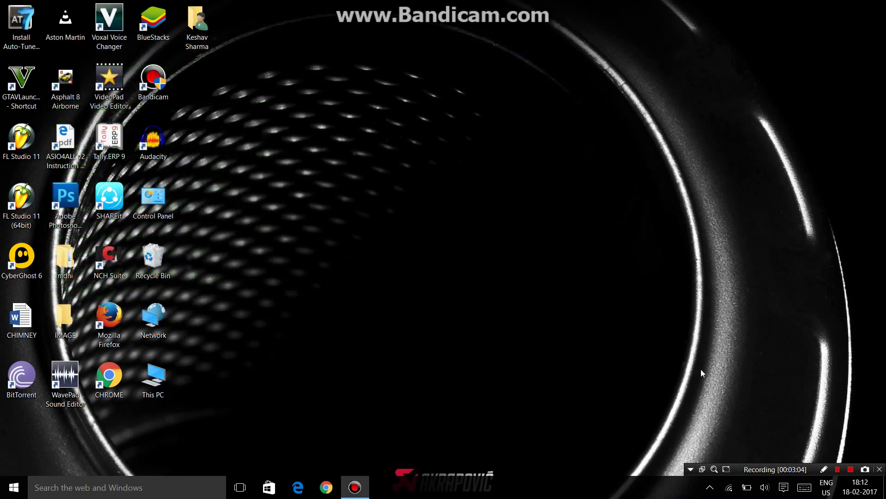